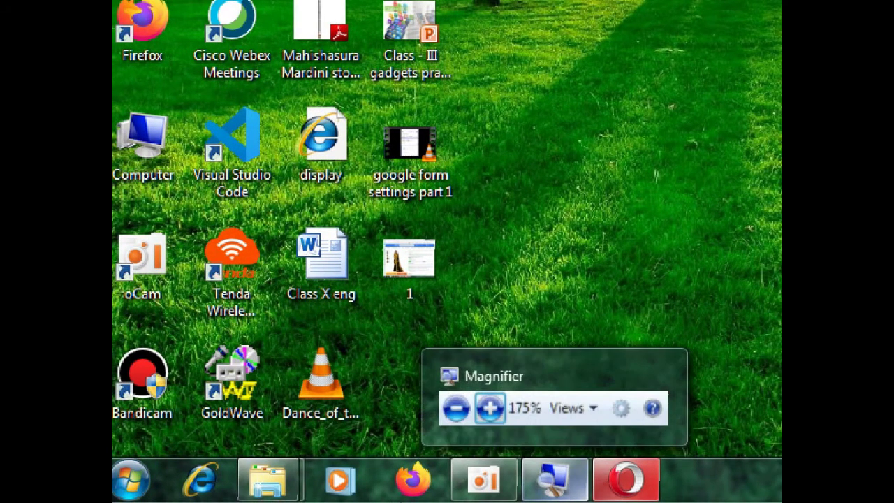
Hide the overflow of hidden tray icons again and check which network the computer is connected to.
mouse_move(640, 481)
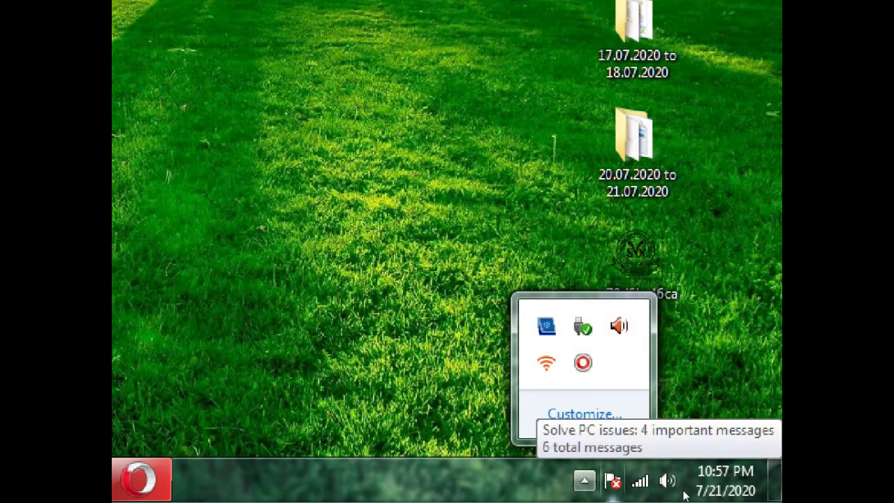
left_click(684, 495)
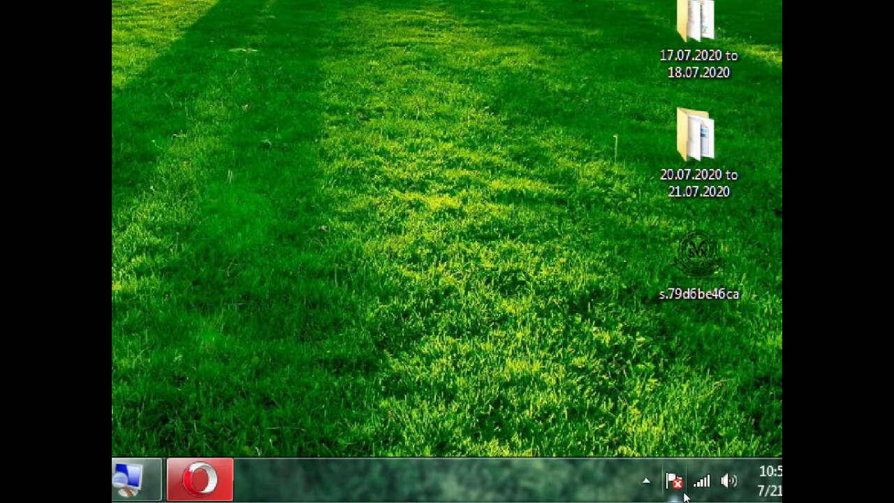
mouse_move(703, 493)
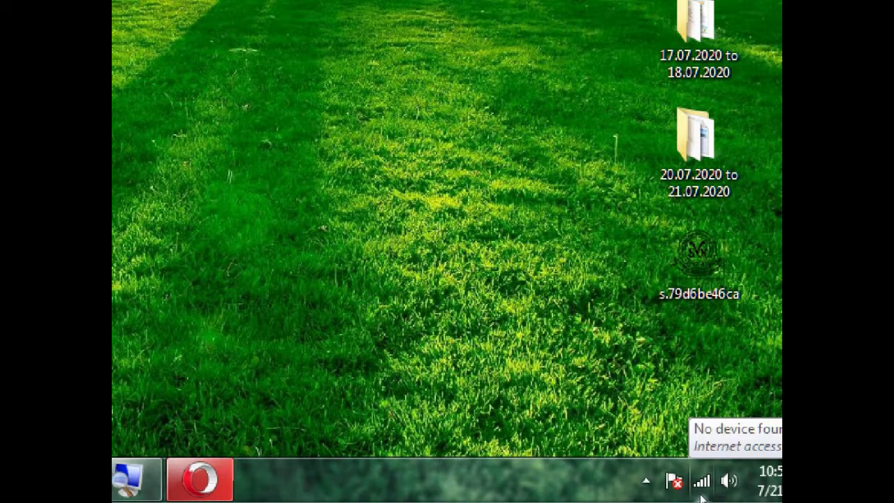
left_click(702, 498)
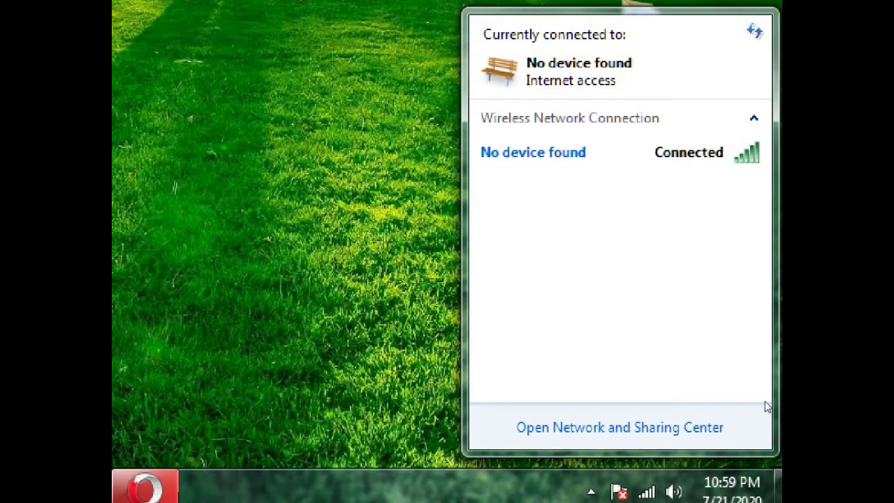
left_click(701, 495)
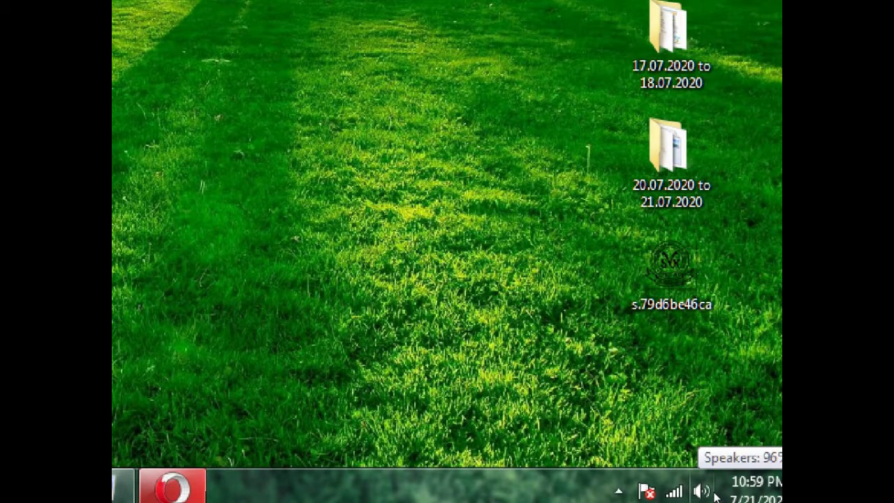
Lower the speaker volume, bring it back near full, then bring up the Volume Mixer.
left_click(715, 492)
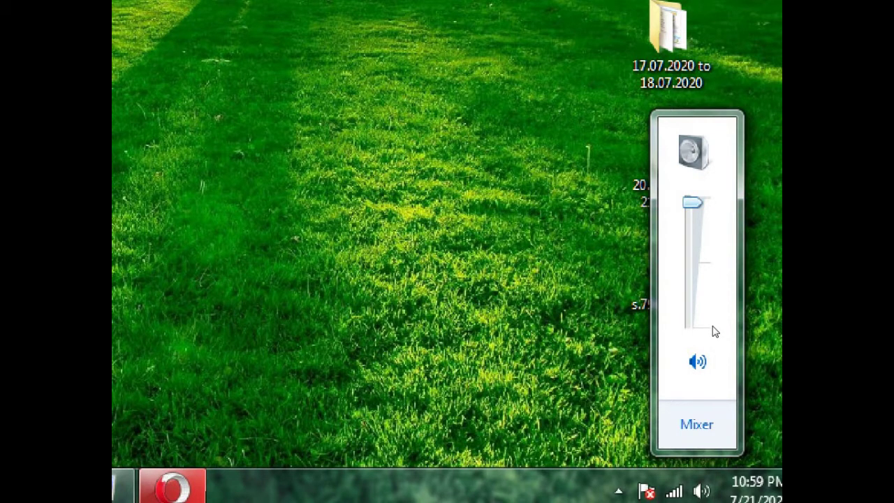
scroll(714, 334, "down", 20)
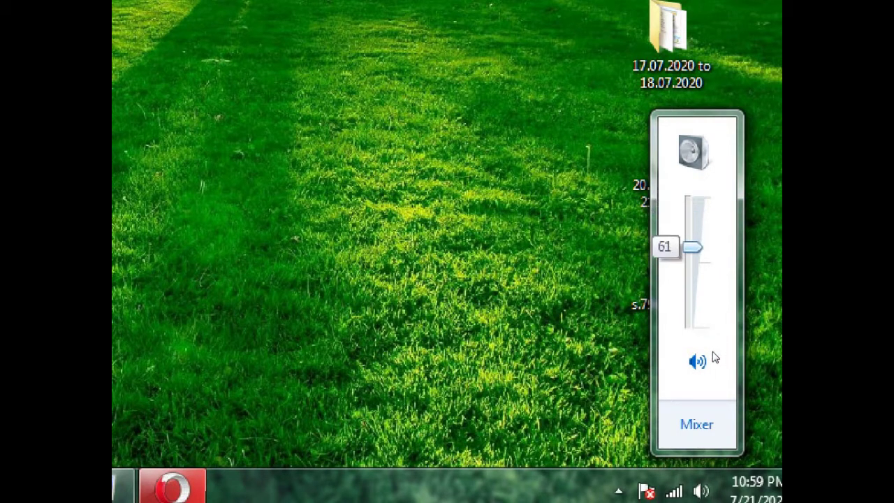
scroll(714, 358, "down", 13)
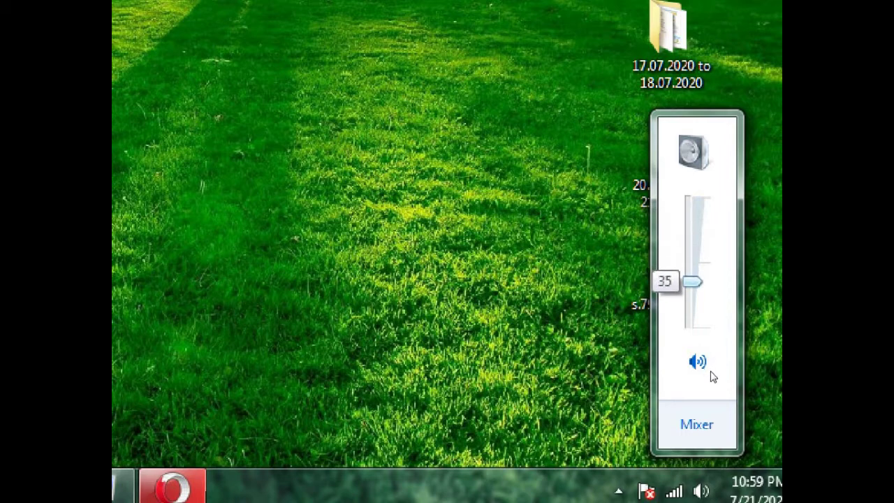
scroll(712, 377, "down", 7)
scroll(713, 381, "up", 10)
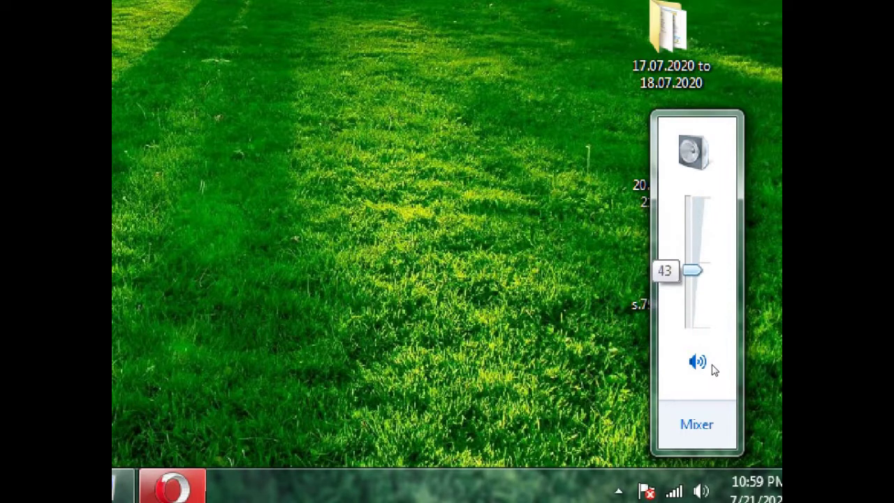
scroll(714, 370, "up", 20)
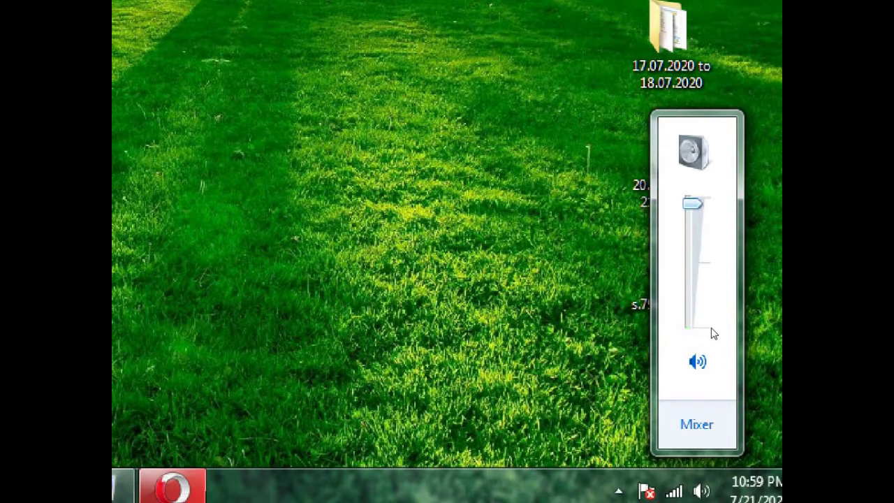
left_click(718, 458)
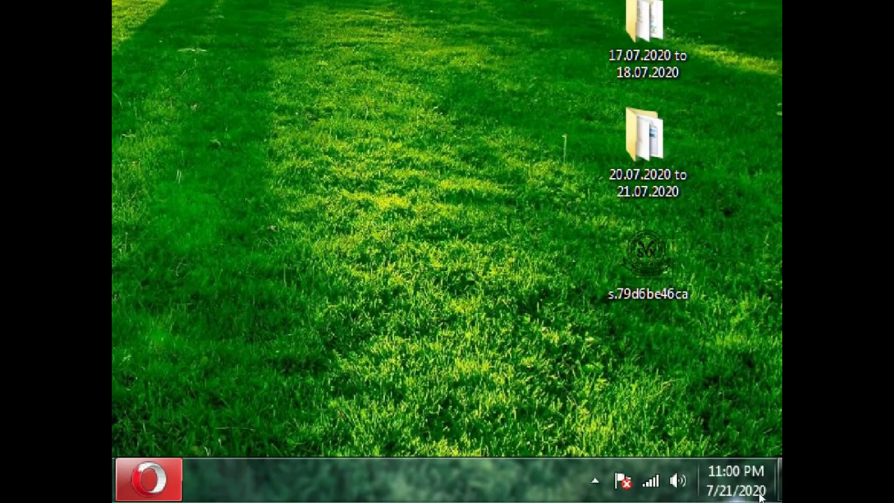
Close the Volume Mixer and show the calendar and clock for Tuesday, July 21, 2020.
mouse_move(760, 497)
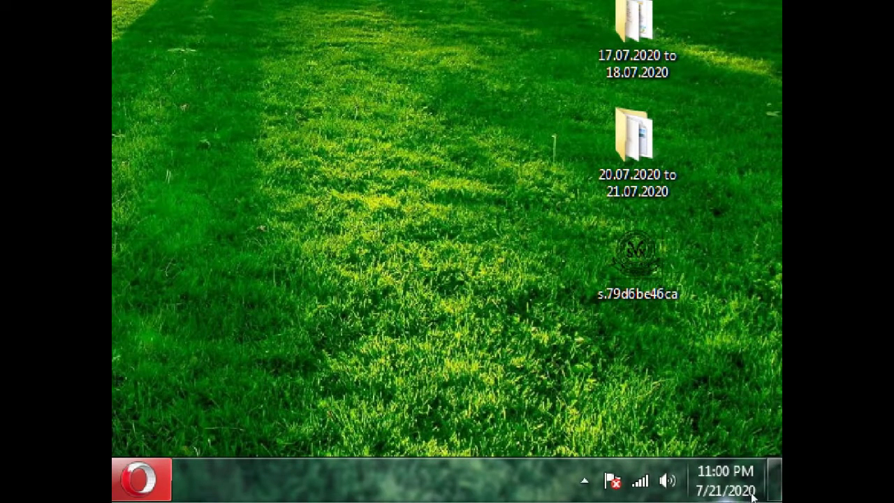
mouse_move(753, 496)
left_click(725, 482)
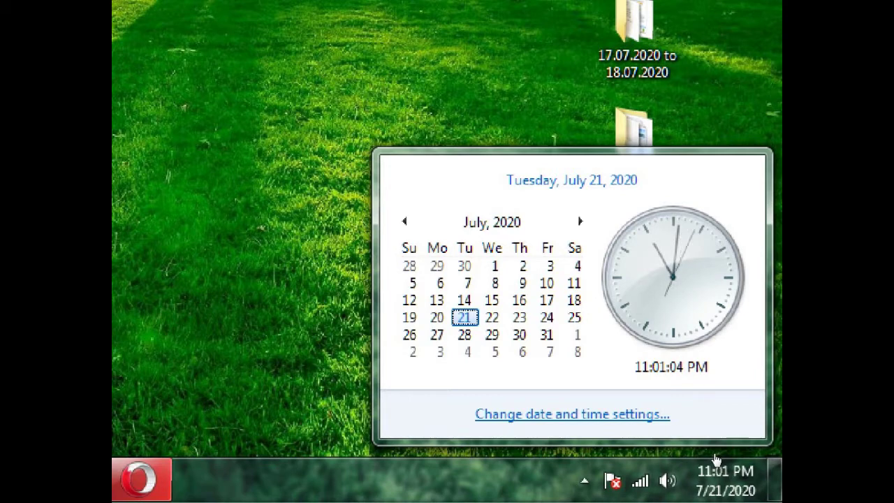
key("Tab")
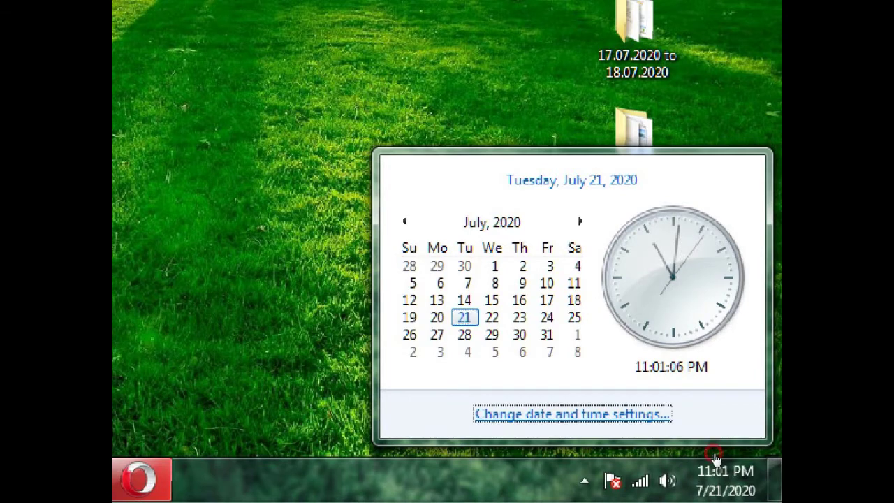
Open the Date and Time Settings panel for changing the date and time.
key("Return")
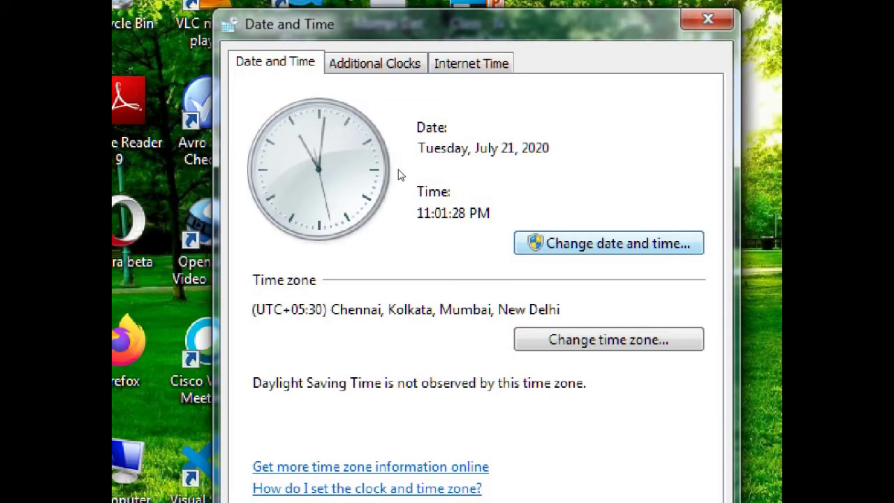
key("Return")
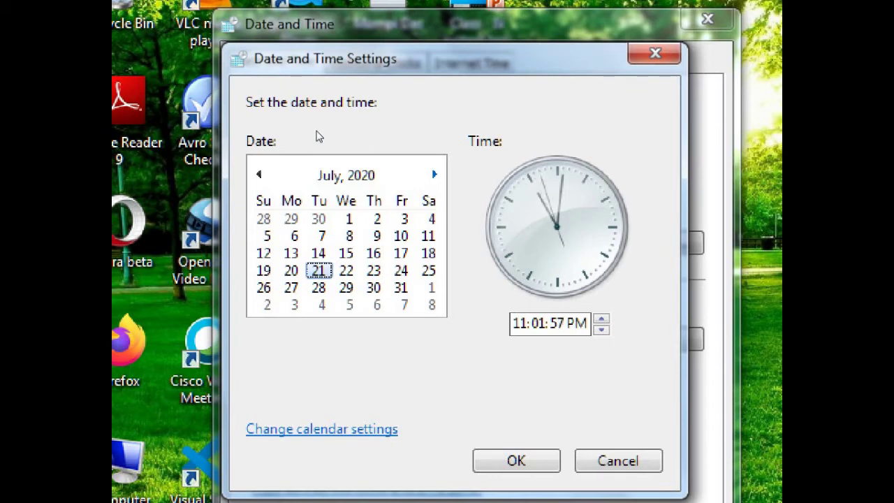
scroll(317, 136, "down", 1)
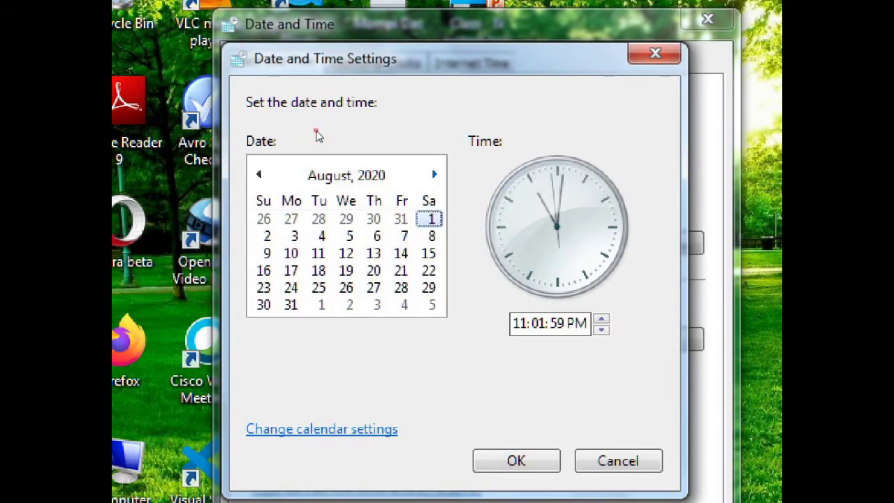
scroll(317, 136, "down", 1)
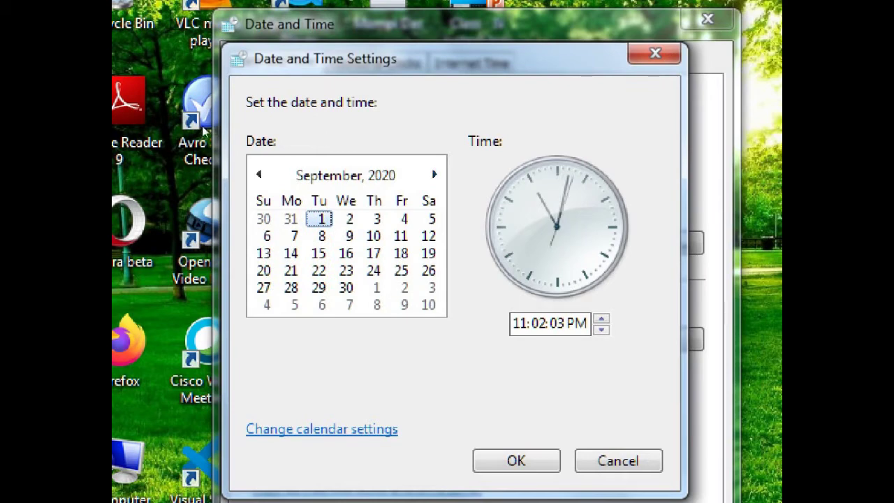
scroll(217, 135, "up", 1)
scroll(217, 135, "up", 1)
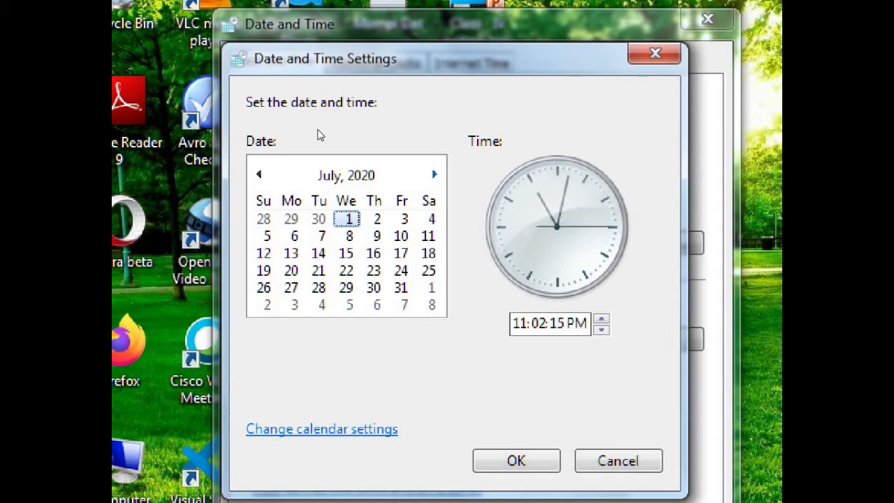
Page the calendar ahead to December 2020 and back to July 2020, then move to the time box.
key("Page_Down")
key("Page_Down")
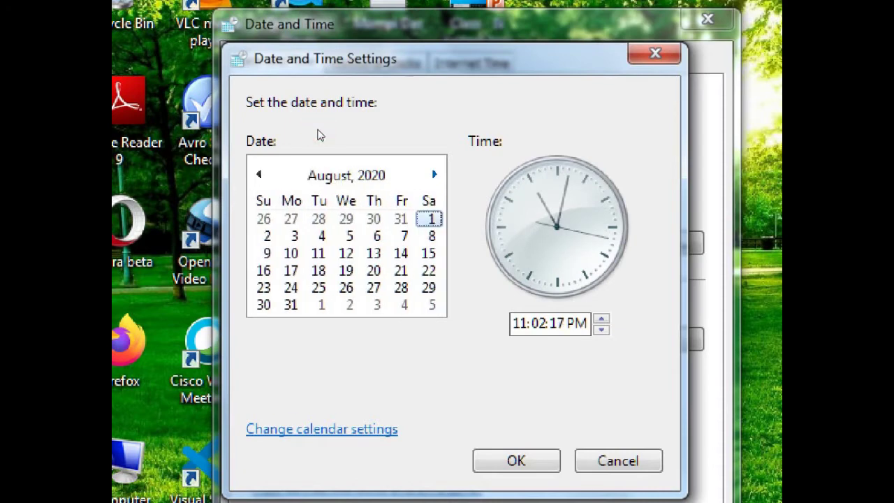
key("Page_Down")
key("Page_Down")
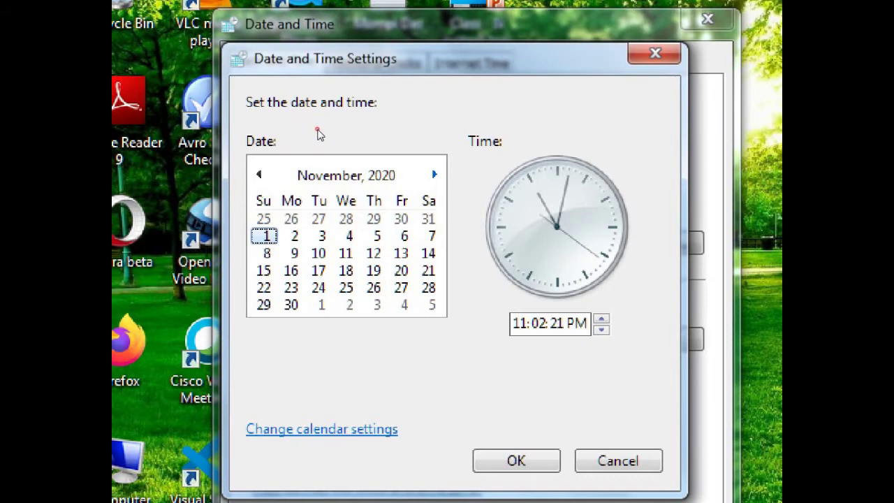
key("Page_Down")
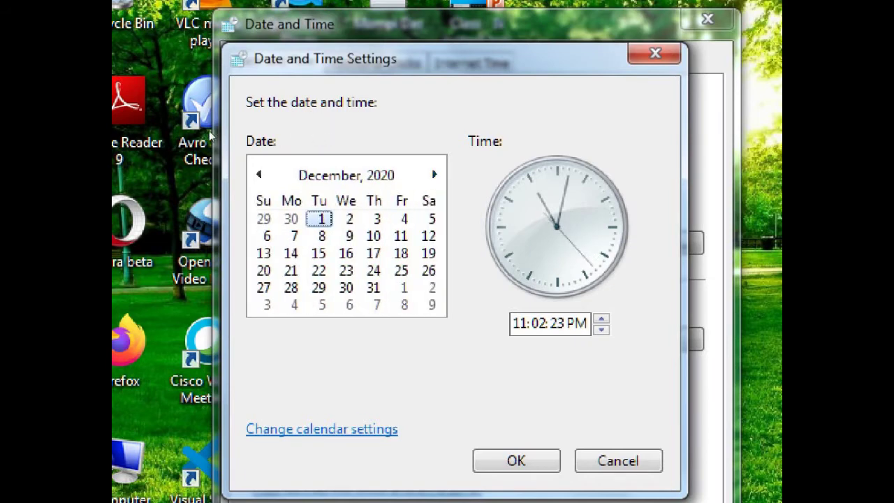
key("Page_Up")
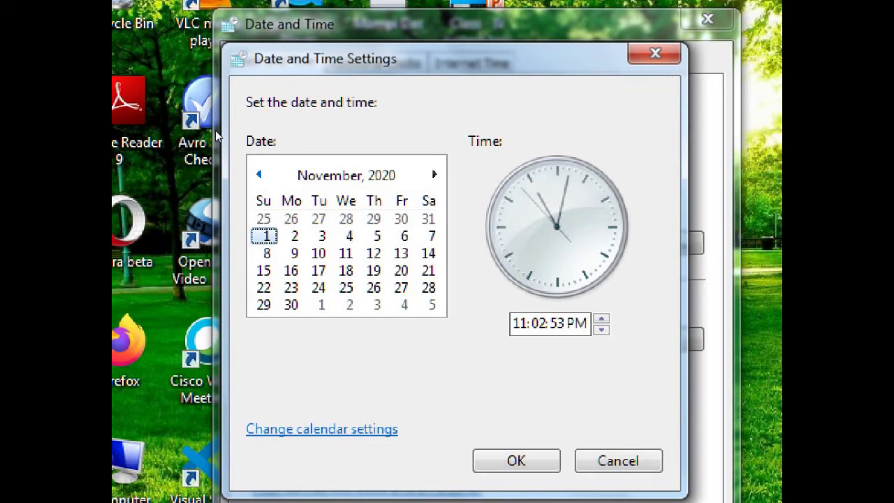
key("Page_Up")
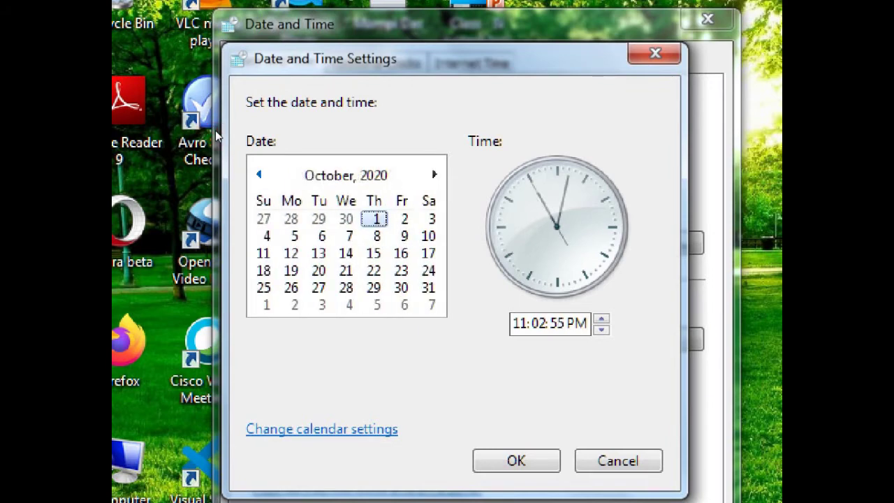
key("Page_Up")
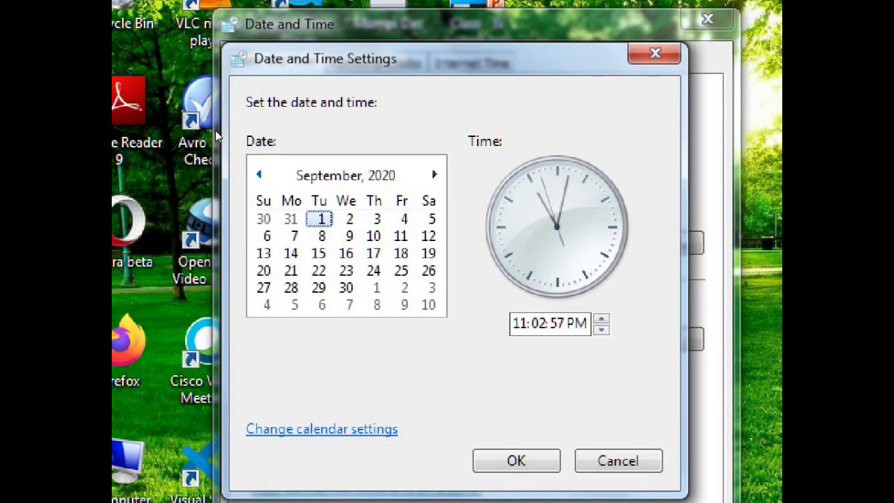
key("Page_Up")
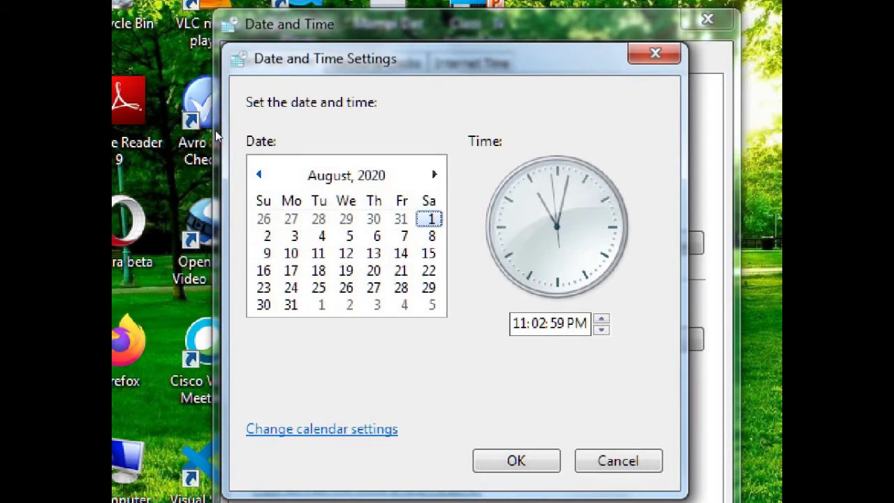
key("Page_Up")
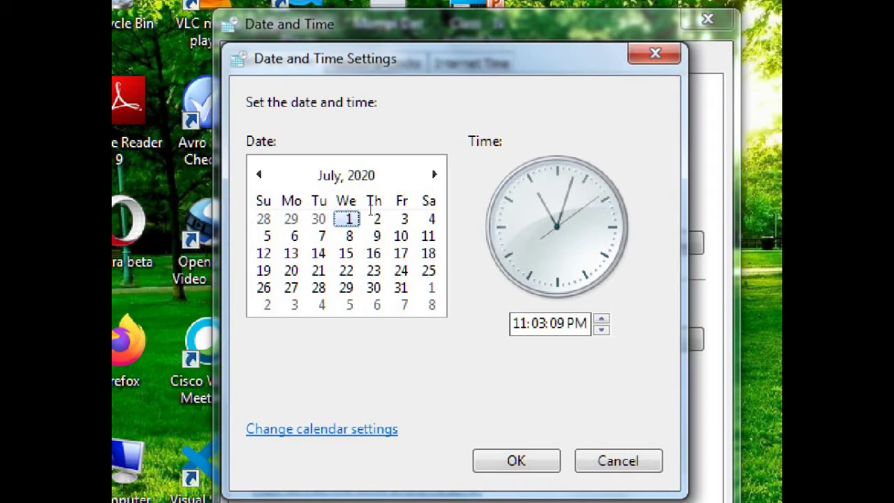
key("Tab")
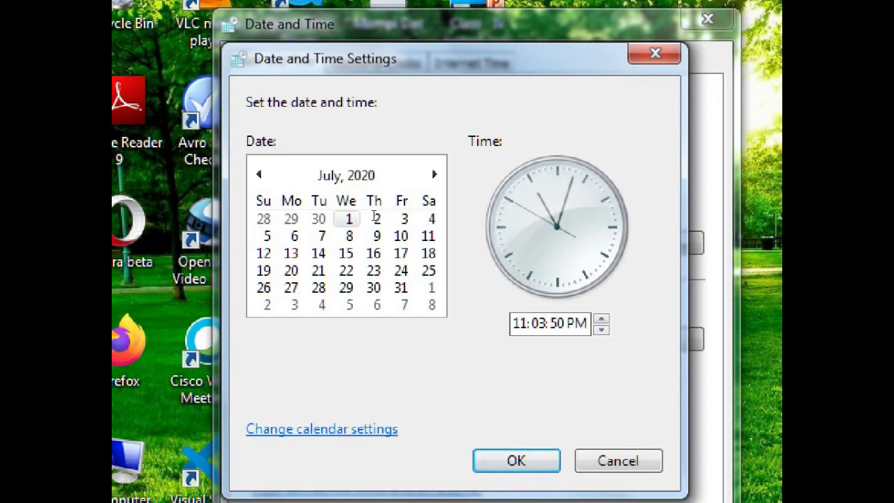
Replace the hour 11 with 5 and keep PM, so the time reads 5:03:51 PM.
key("BackSpace")
key("BackSpace")
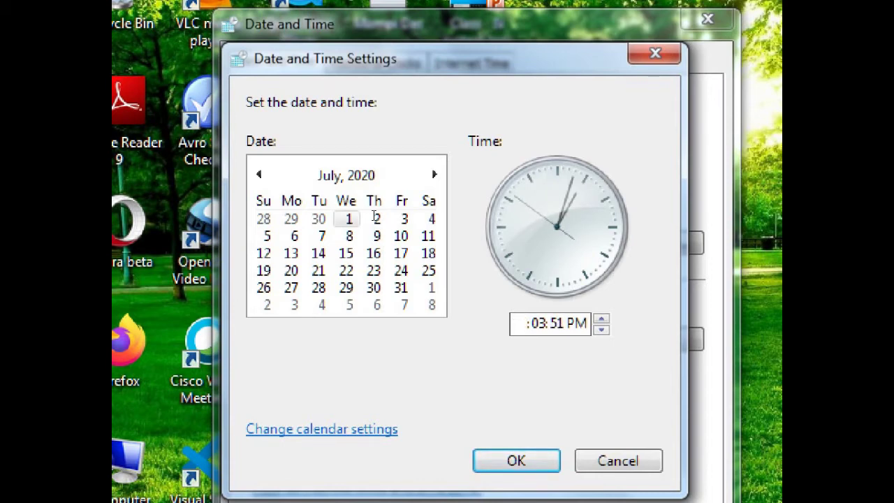
type("5")
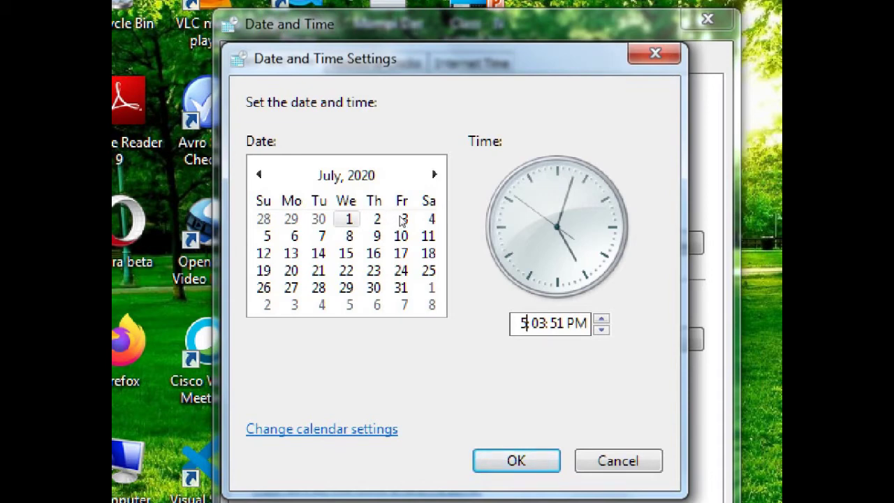
left_click(401, 220)
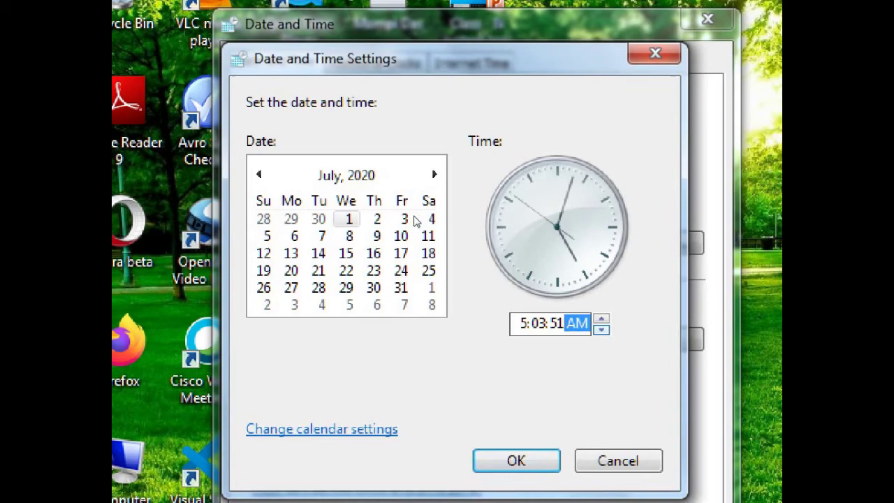
left_click(415, 221)
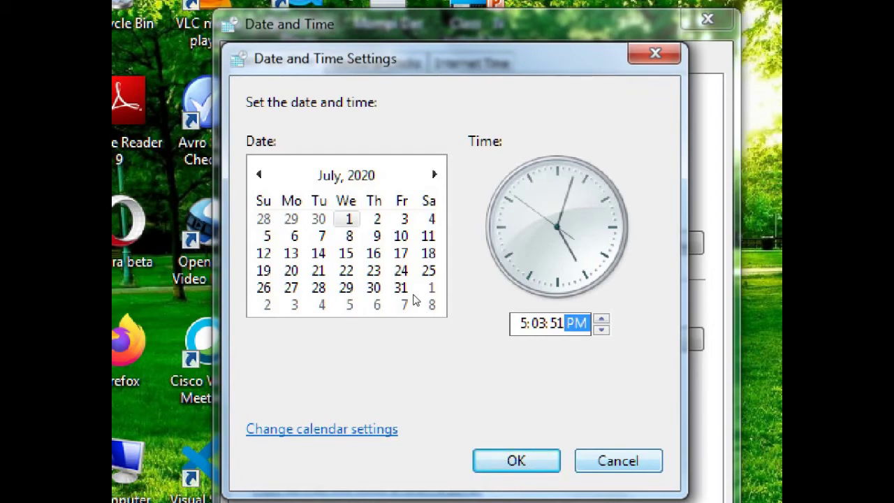
Cancel the time change with Esc and dismiss the Date and Time window.
key("Escape")
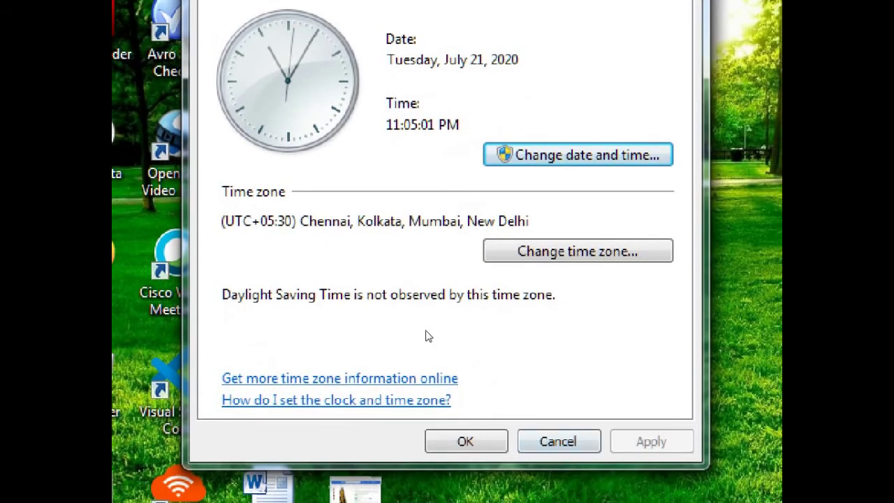
key("Escape")
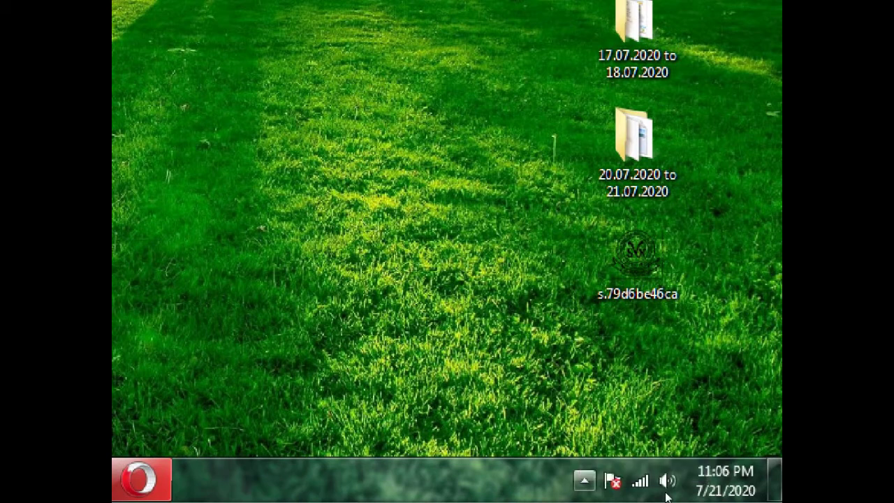
key("super+b")
key("Return")
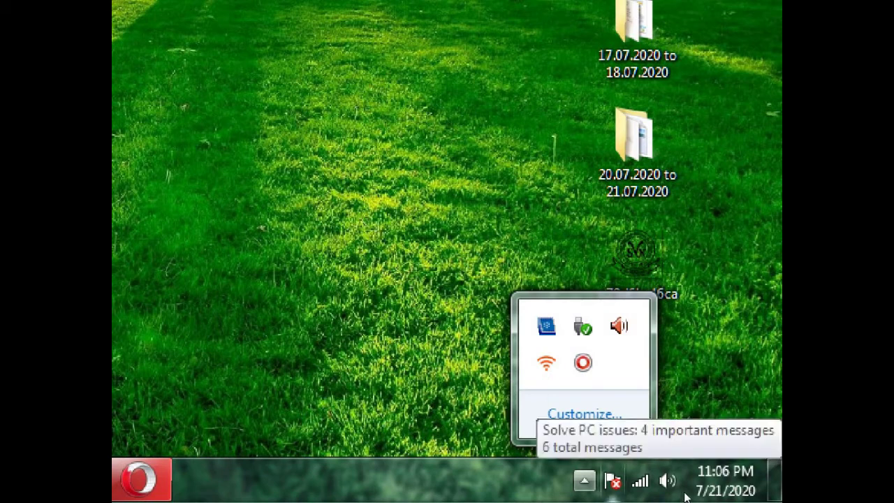
key("Escape")
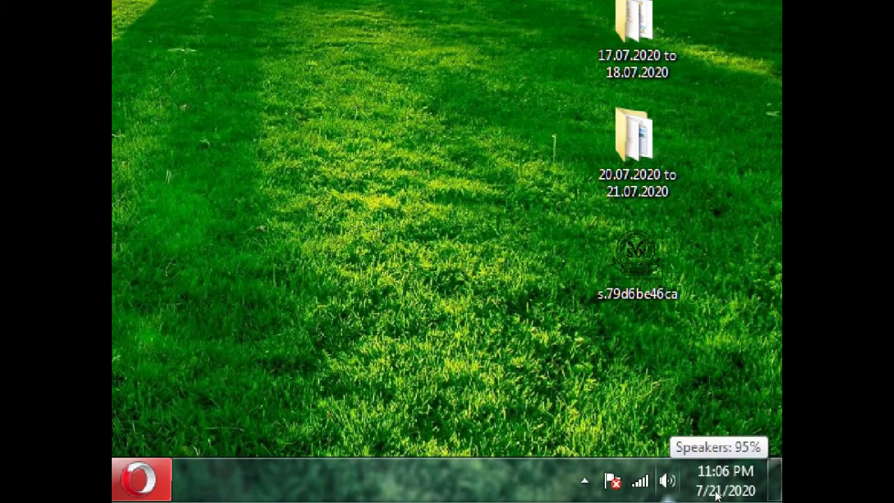
left_click(668, 481)
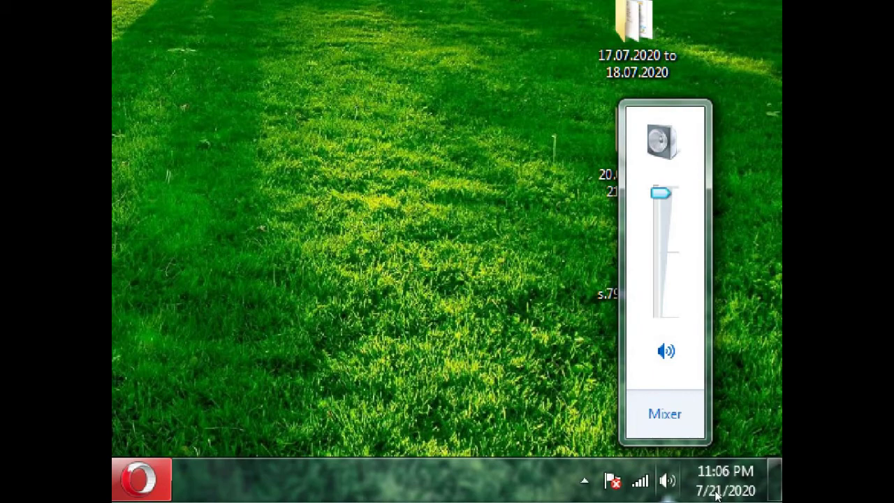
left_click(716, 494)
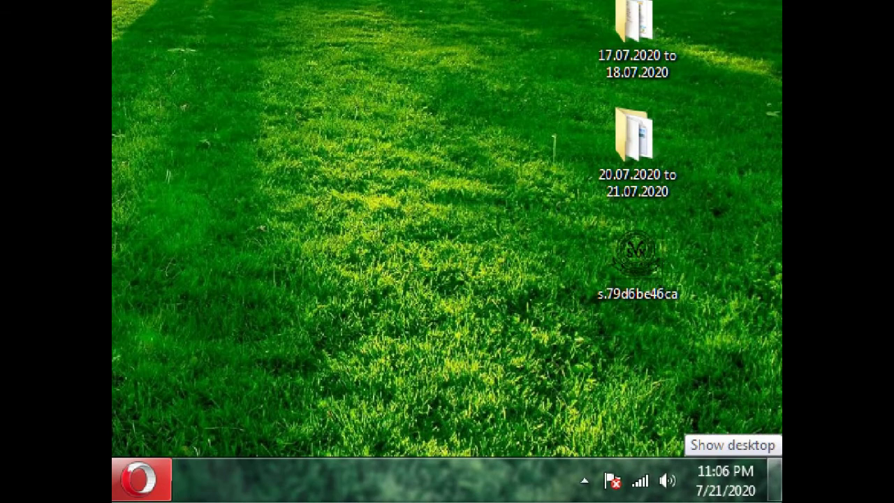